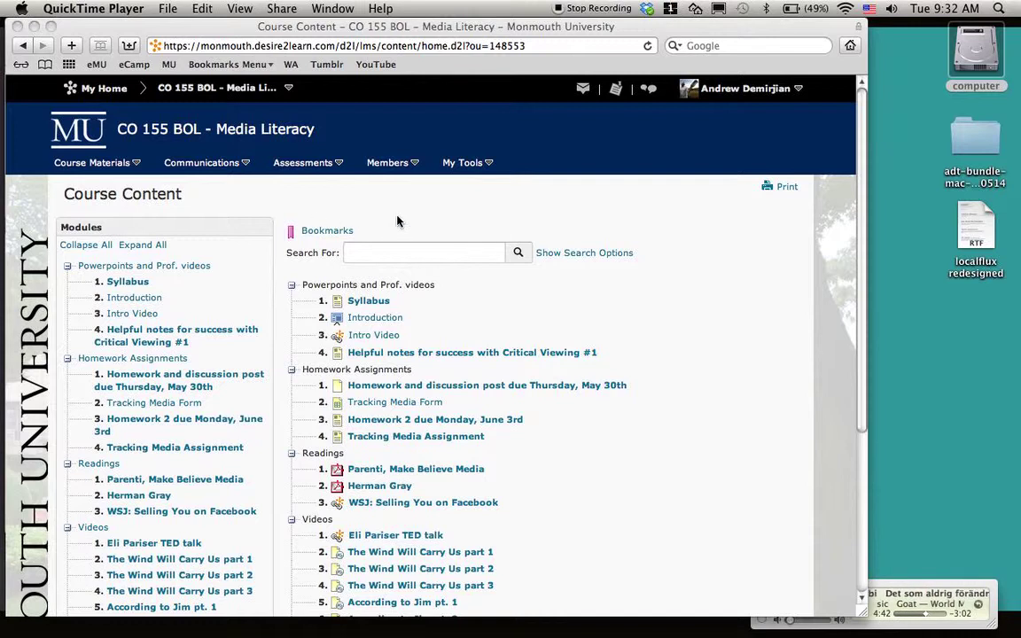
Open Course Materials > Content for CO 155 BOL and scroll through its modules.
{"action": "left_click", "coordinate": [137, 168]}
{"action": "left_click", "coordinate": [125, 171]}
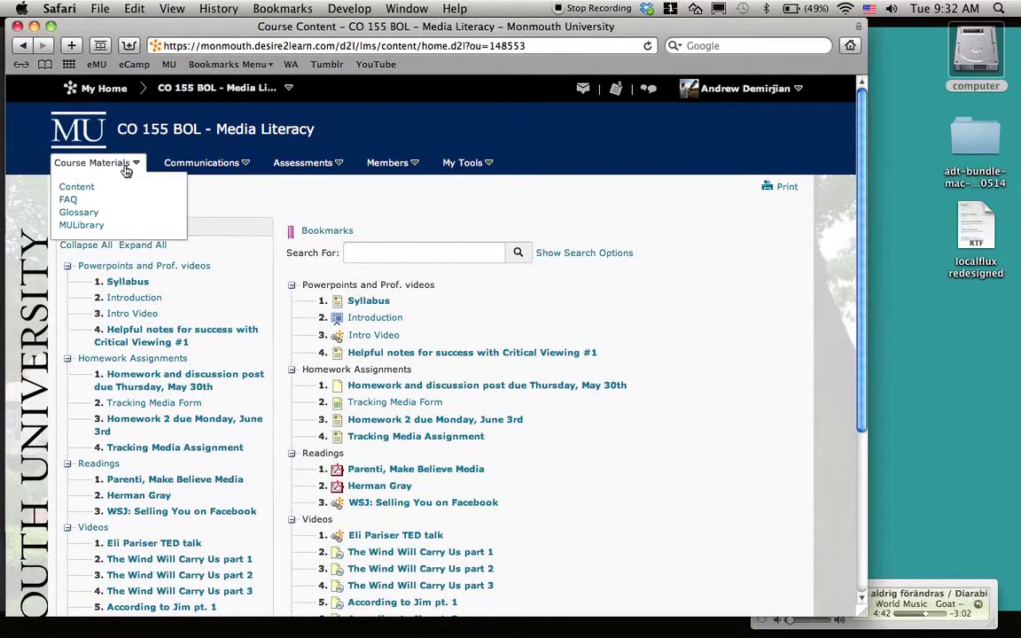
{"action": "left_click", "coordinate": [81, 192]}
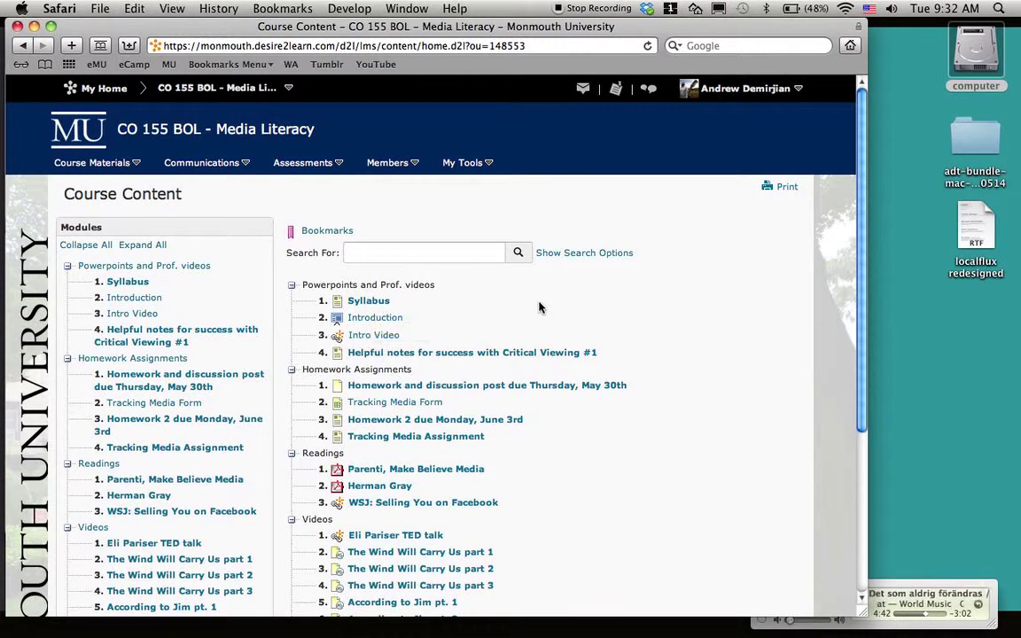
{"action": "scroll", "coordinate": [554, 303], "scroll_direction": "down", "scroll_amount": 5}
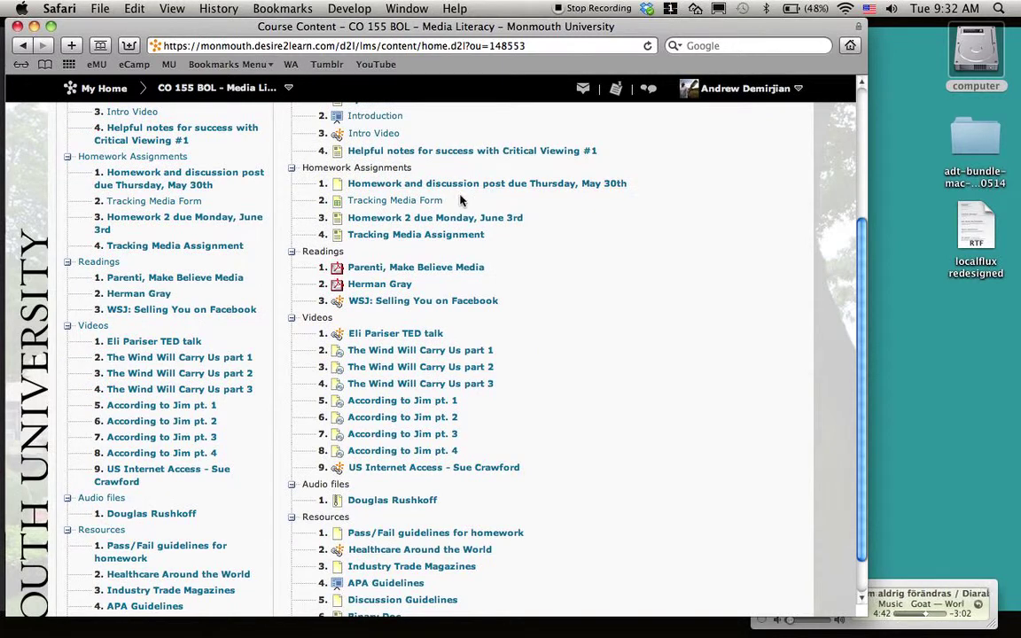
{"action": "scroll", "coordinate": [593, 261], "scroll_direction": "up", "scroll_amount": 2}
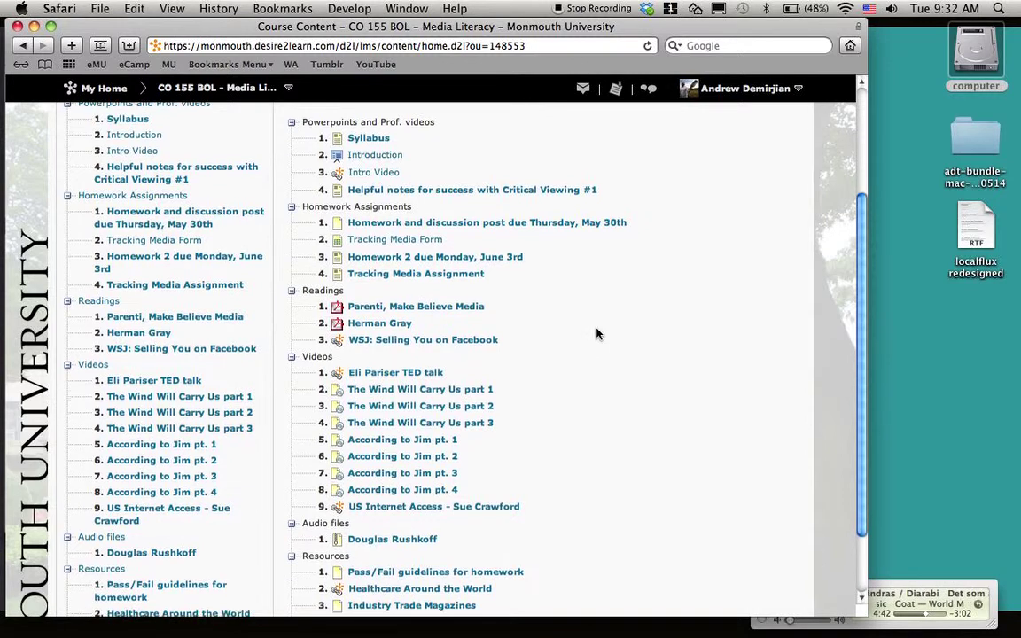
{"action": "scroll", "coordinate": [596, 333], "scroll_direction": "down", "scroll_amount": 3}
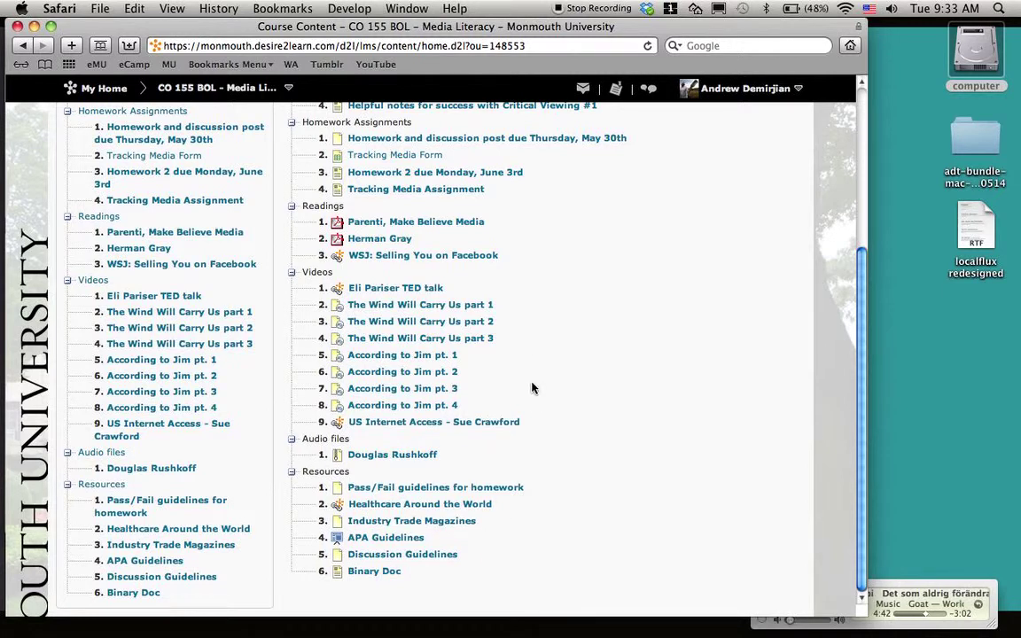
{"action": "scroll", "coordinate": [531, 387], "scroll_direction": "up", "scroll_amount": 3}
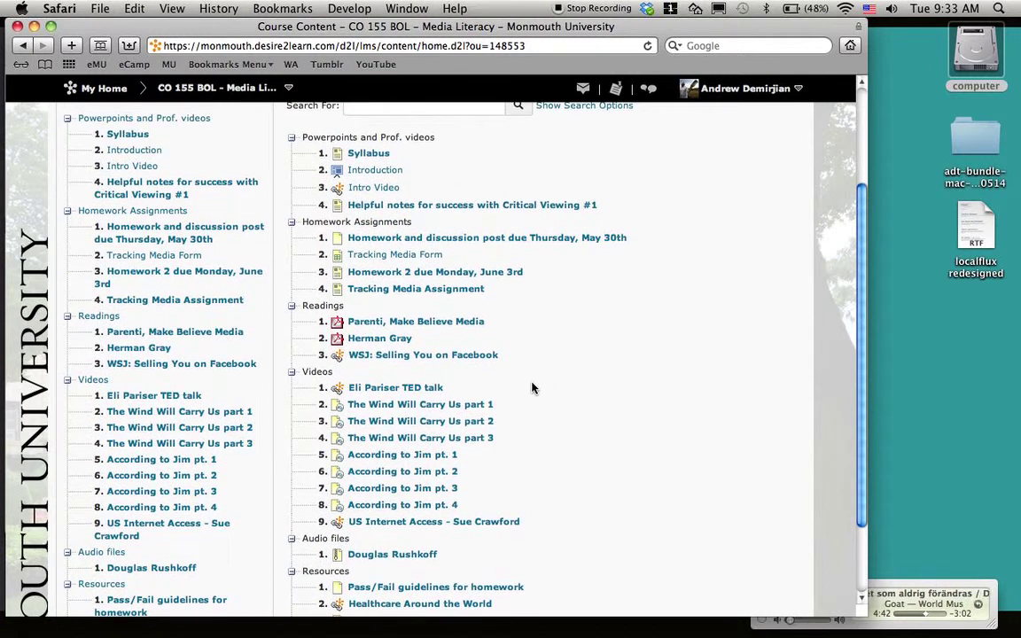
{"action": "scroll", "coordinate": [592, 395], "scroll_direction": "up", "scroll_amount": 2}
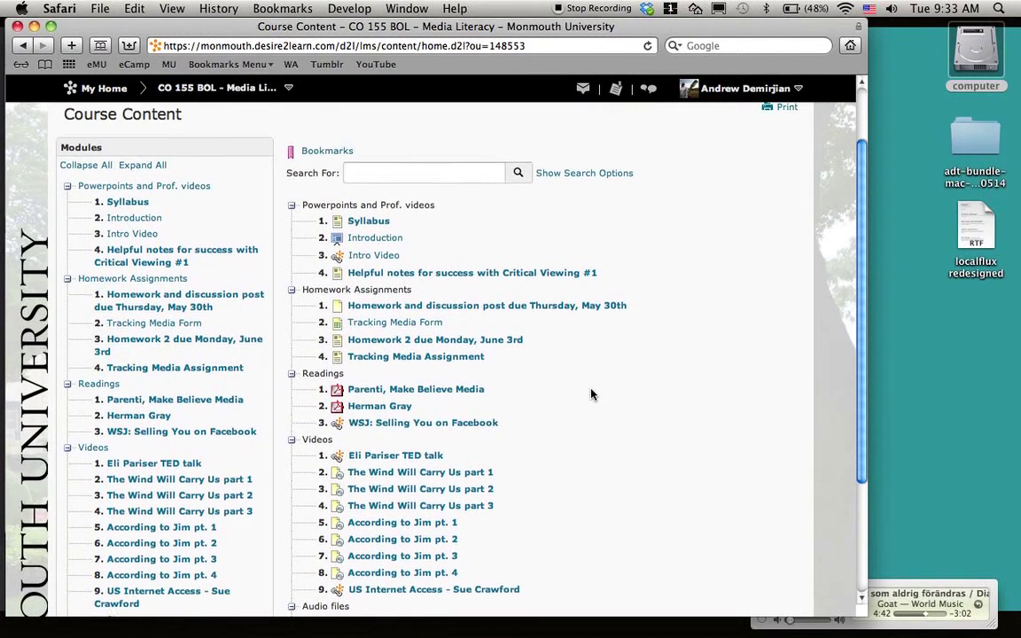
{"action": "scroll", "coordinate": [592, 395], "scroll_direction": "up", "scroll_amount": 2}
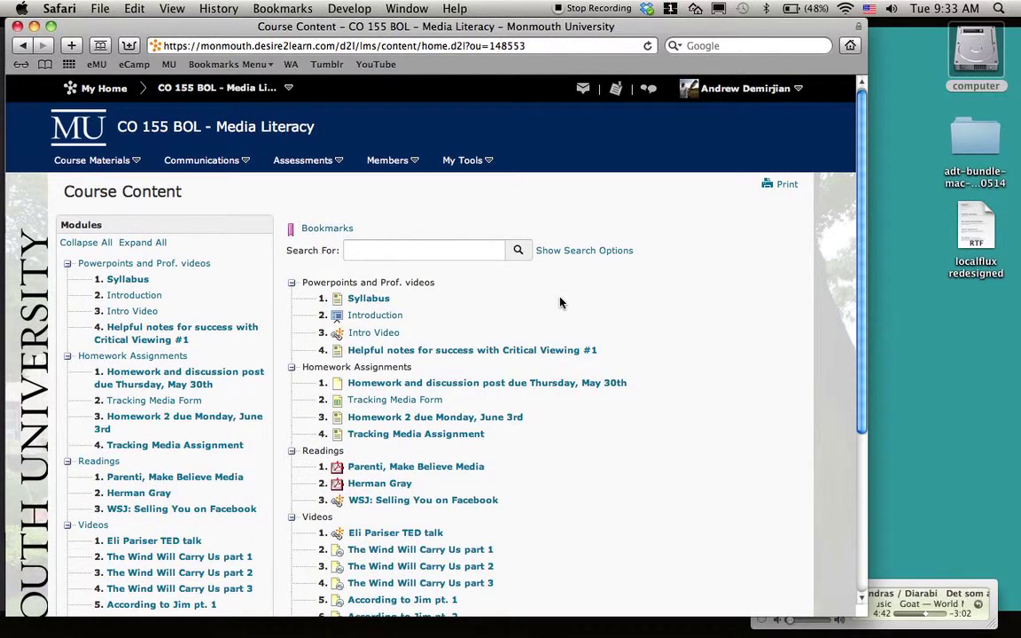
{"action": "scroll", "coordinate": [560, 304], "scroll_direction": "up", "scroll_amount": 1}
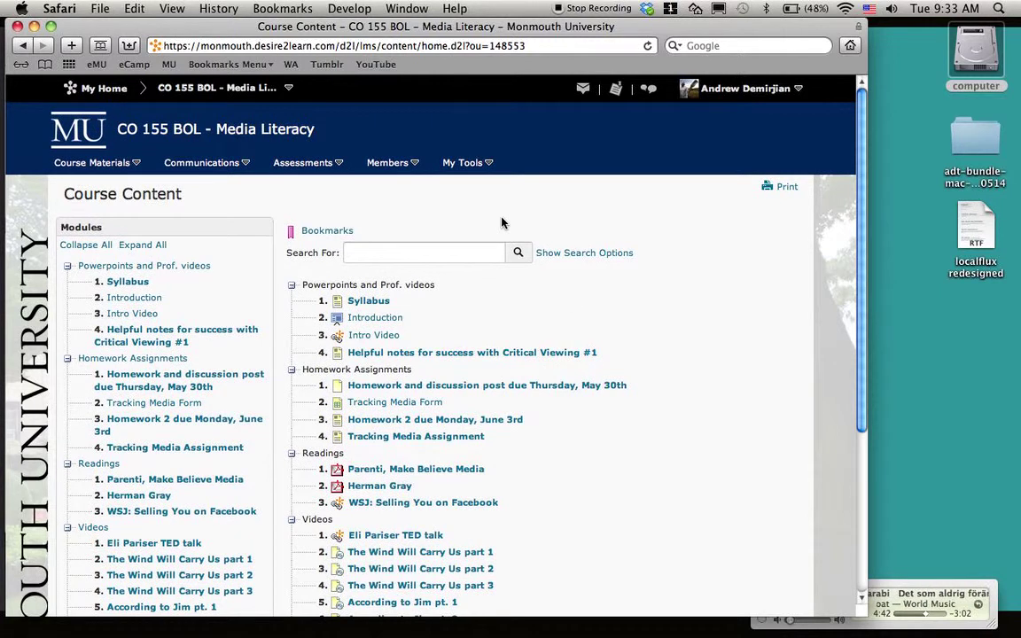
Go to Communications > Discussions and start a new post in the 'TV or Film that influenced me' topic.
{"action": "left_click", "coordinate": [232, 169]}
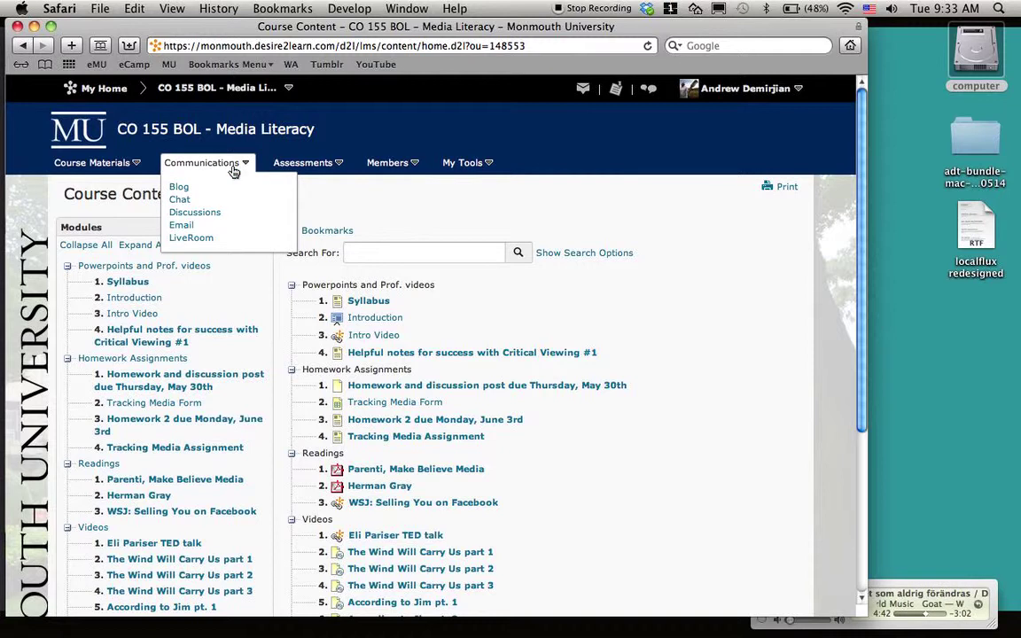
{"action": "left_click", "coordinate": [197, 213]}
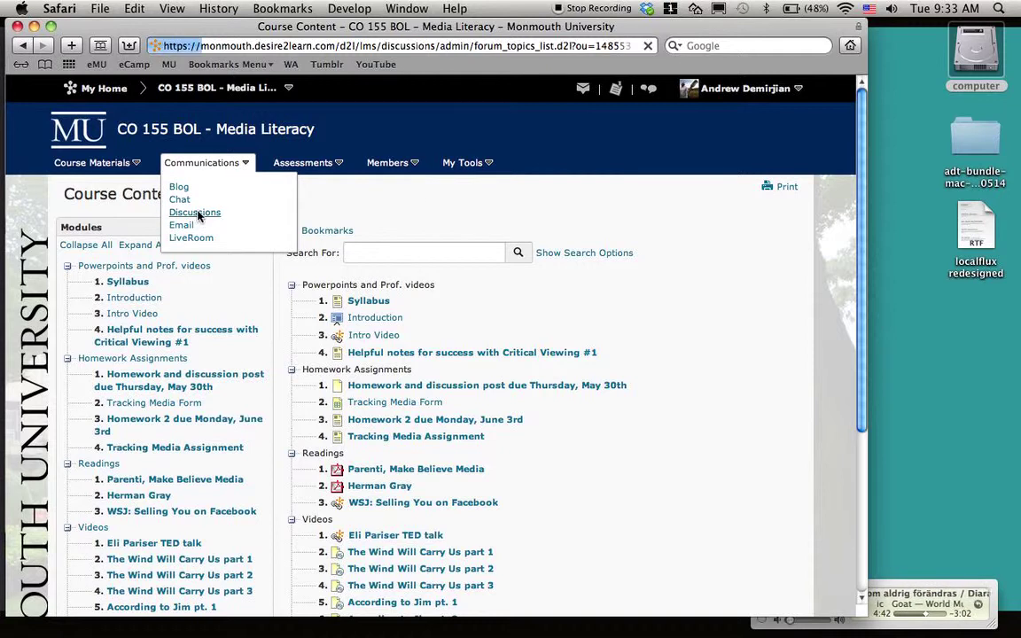
{"action": "left_click", "coordinate": [232, 164]}
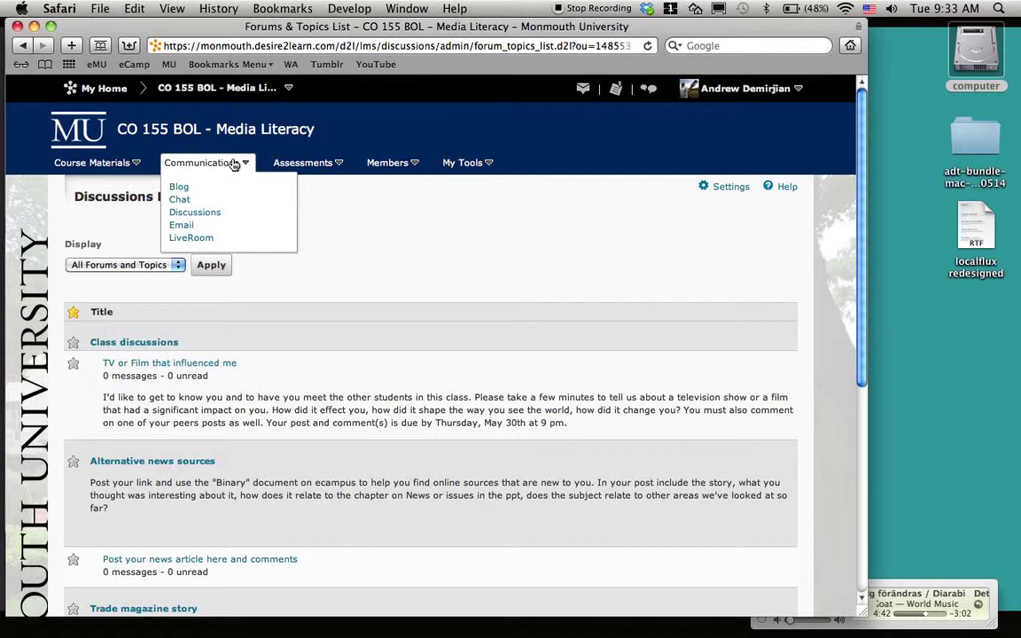
{"action": "left_click", "coordinate": [197, 217]}
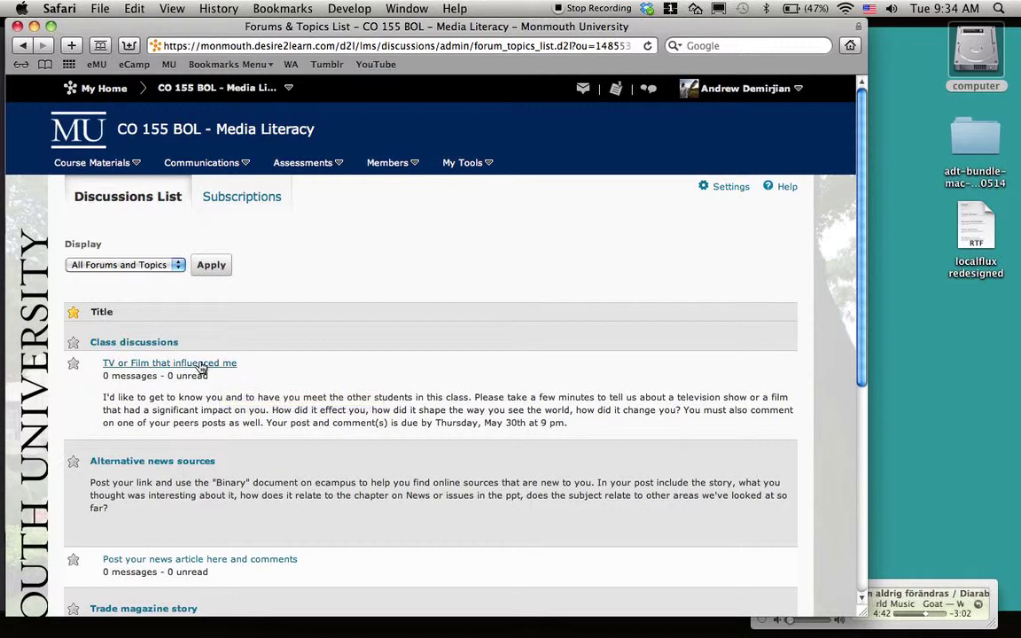
{"action": "left_click", "coordinate": [202, 366]}
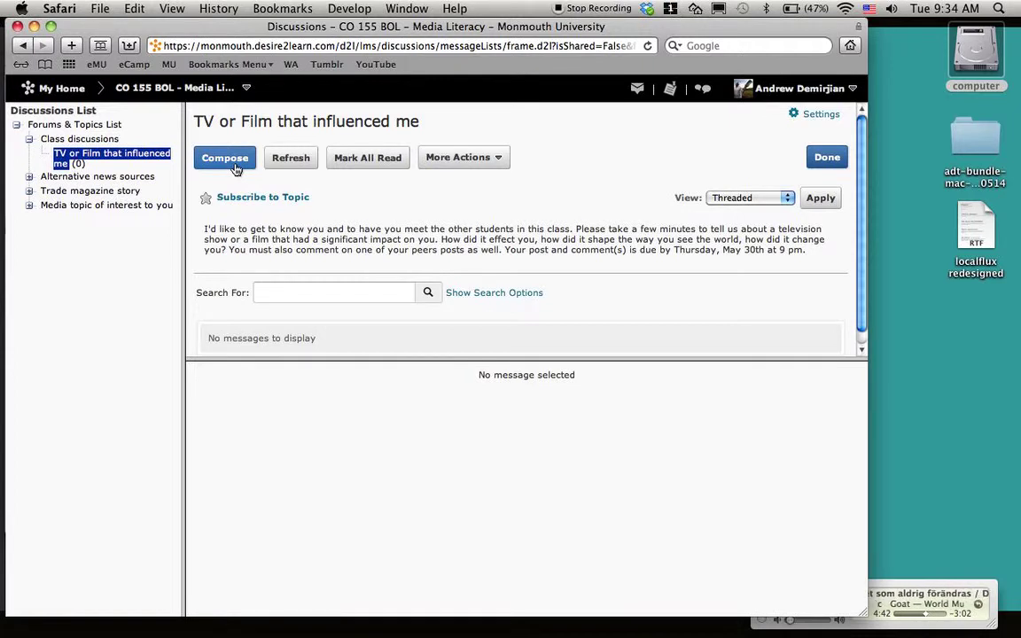
{"action": "left_click", "coordinate": [233, 169]}
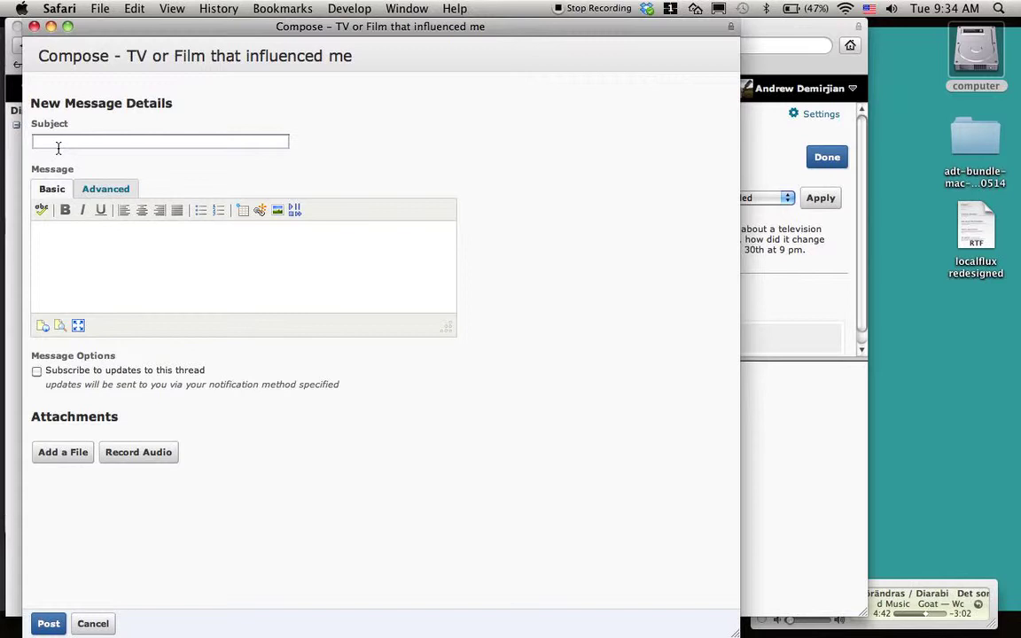
Title the new post 'Dog Day Afternoon', publish it, and enlarge the message list to show it.
{"action": "type", "text": "Dog "}
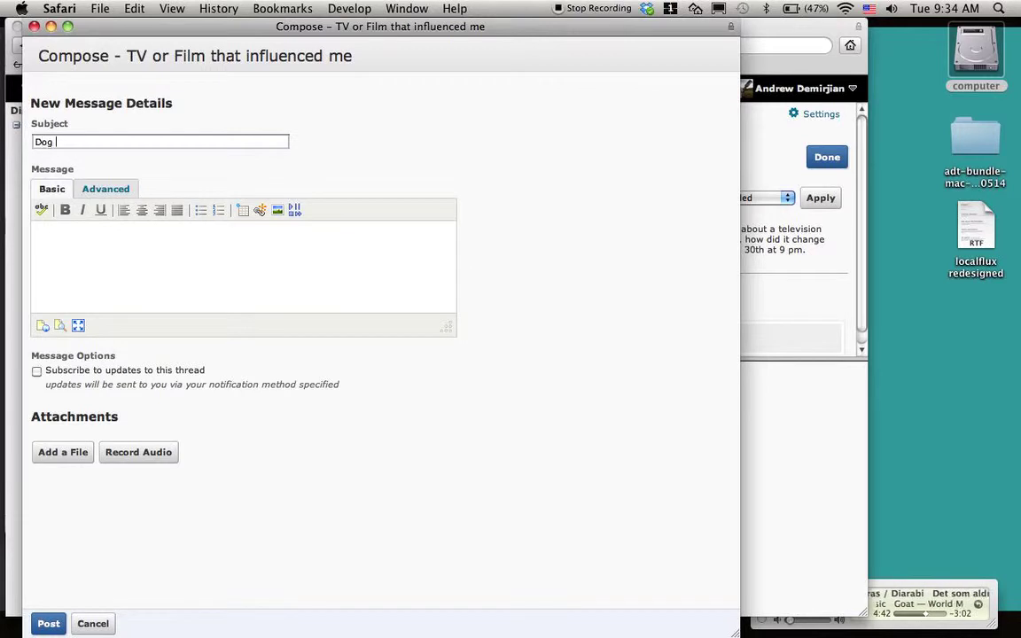
{"action": "type", "text": "Day Afternoon"}
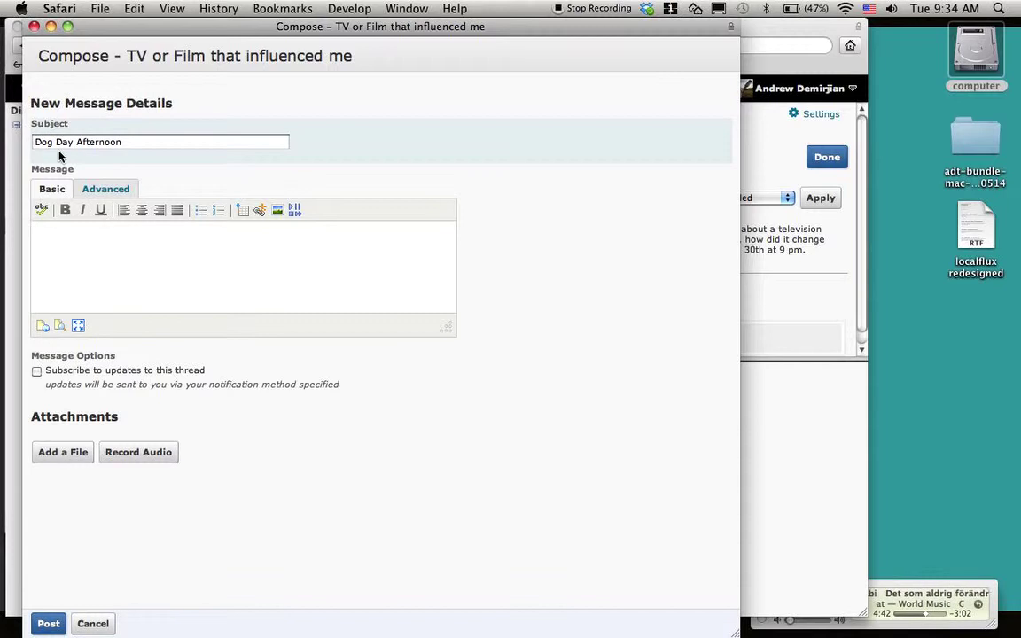
{"action": "left_click", "coordinate": [68, 224]}
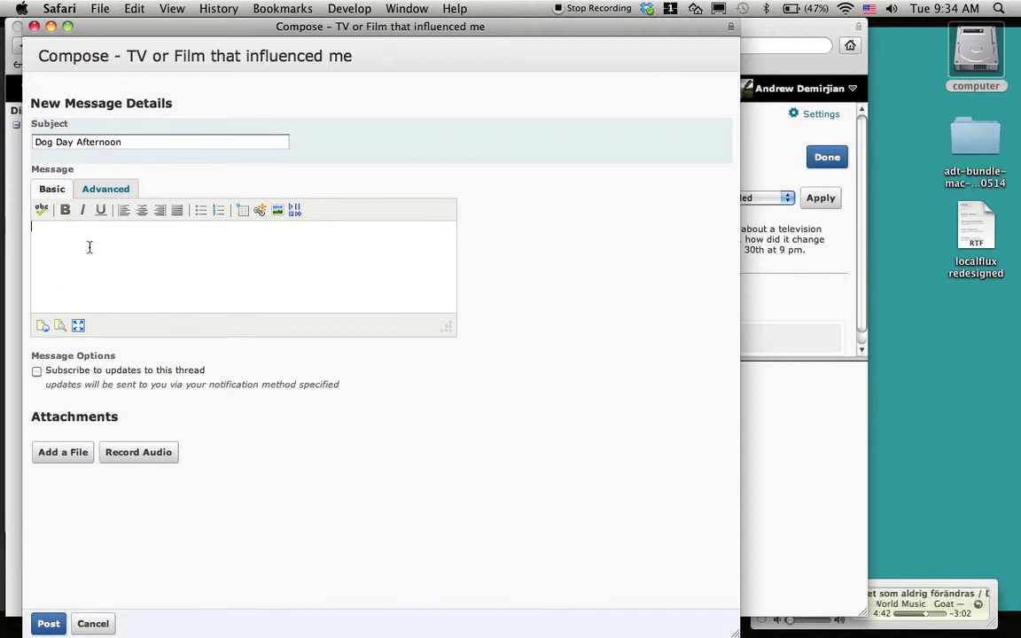
{"action": "left_click", "coordinate": [41, 624]}
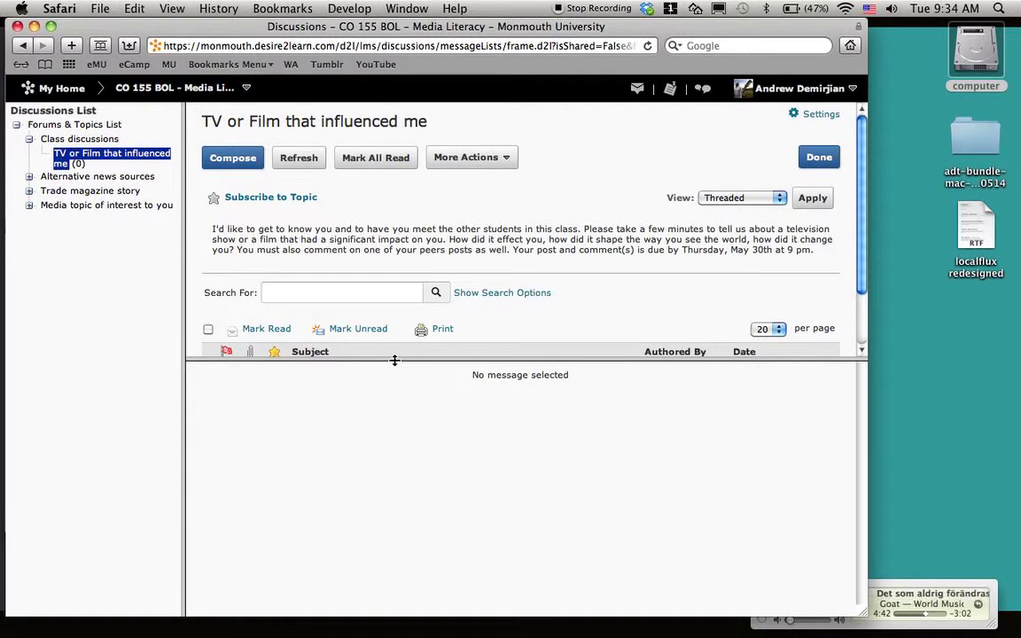
{"action": "left_click_drag", "start_coordinate": [394, 359], "coordinate": [394, 428]}
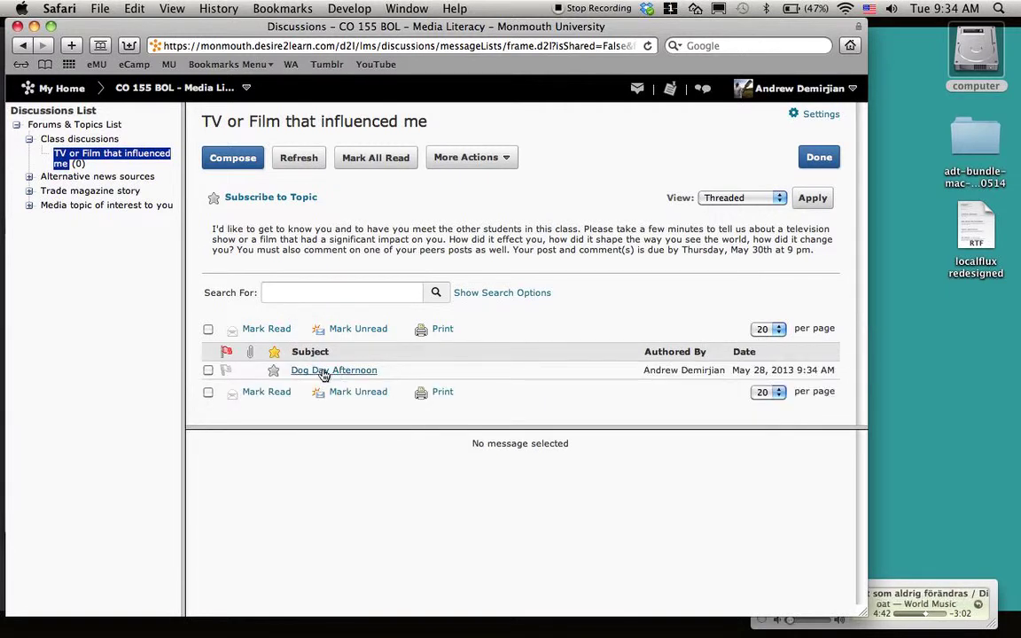
Select the Dog Day Afternoon post in the list, then go back to the CO 155 BOL homepage.
{"action": "left_click", "coordinate": [207, 372]}
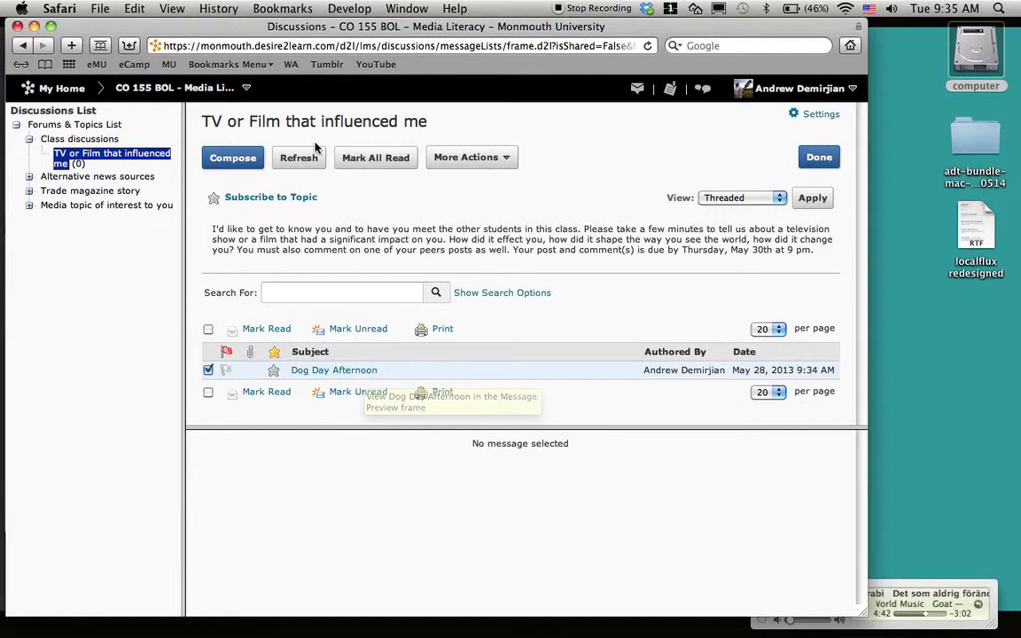
{"action": "left_click", "coordinate": [204, 92]}
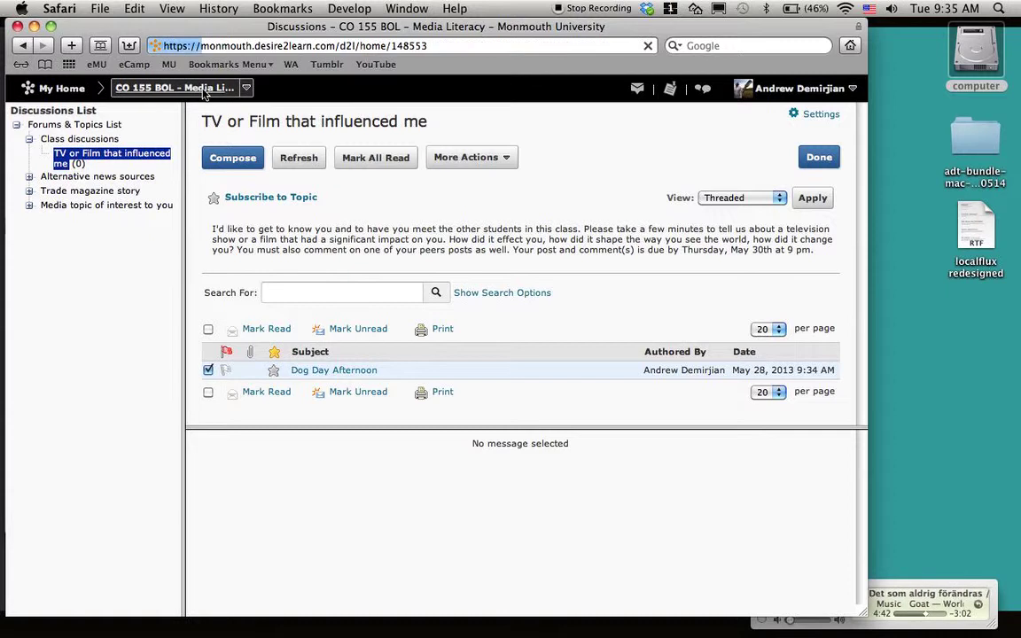
{"action": "left_click", "coordinate": [247, 88]}
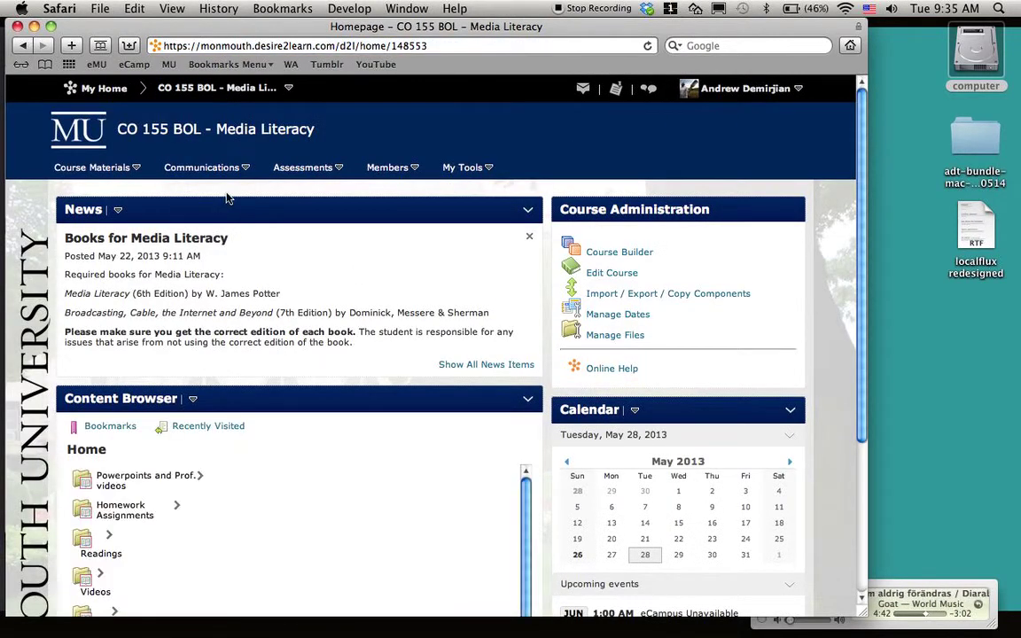
{"action": "scroll", "coordinate": [472, 328], "scroll_direction": "down", "scroll_amount": 5}
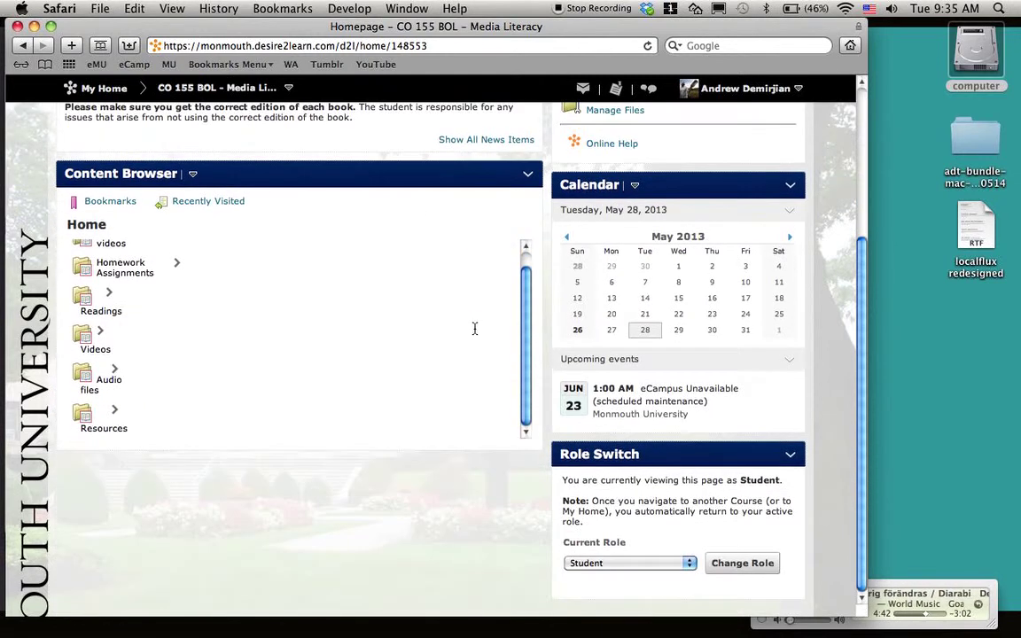
{"action": "scroll", "coordinate": [506, 285], "scroll_direction": "up", "scroll_amount": 6}
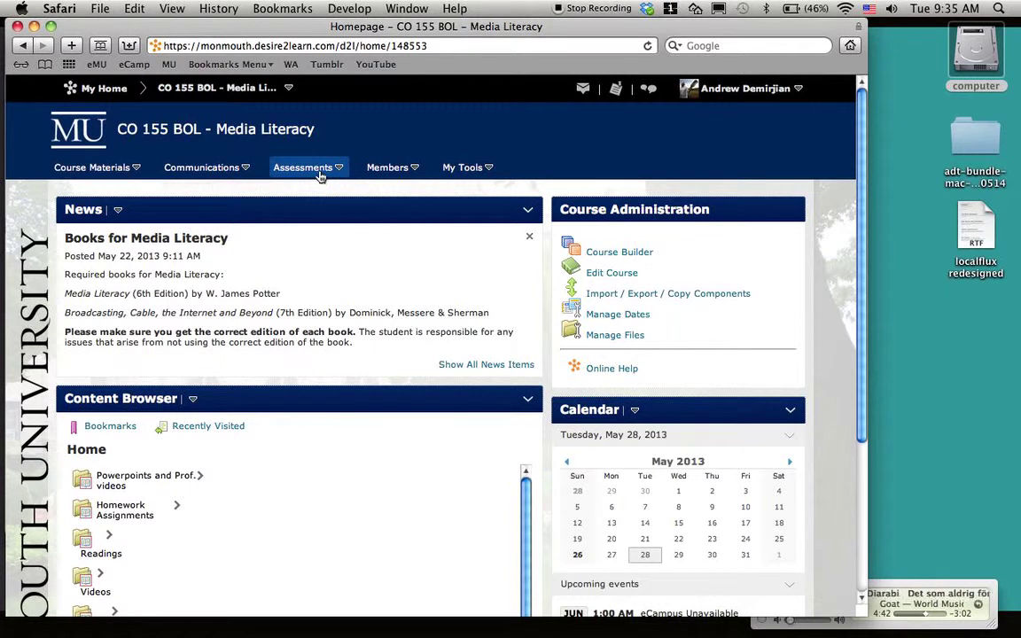
Go to Assessments > Dropbox and open the 'Homework #1, Rushkoff, TEDTalk, WSJ' folder's Submit Files page.
{"action": "left_click", "coordinate": [320, 174]}
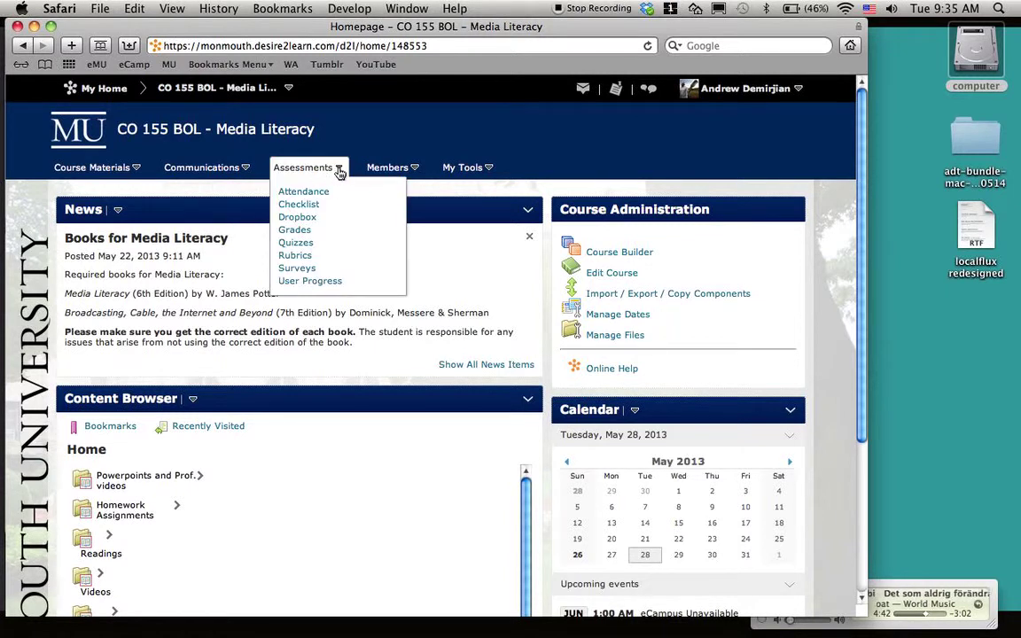
{"action": "left_click", "coordinate": [309, 220]}
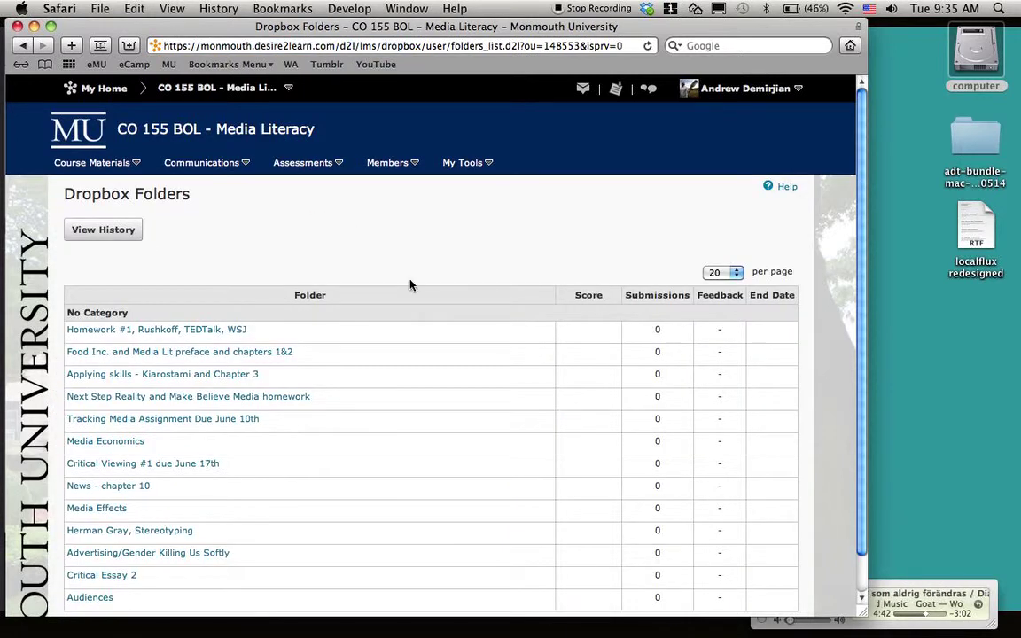
{"action": "scroll", "coordinate": [412, 330], "scroll_direction": "down", "scroll_amount": 2}
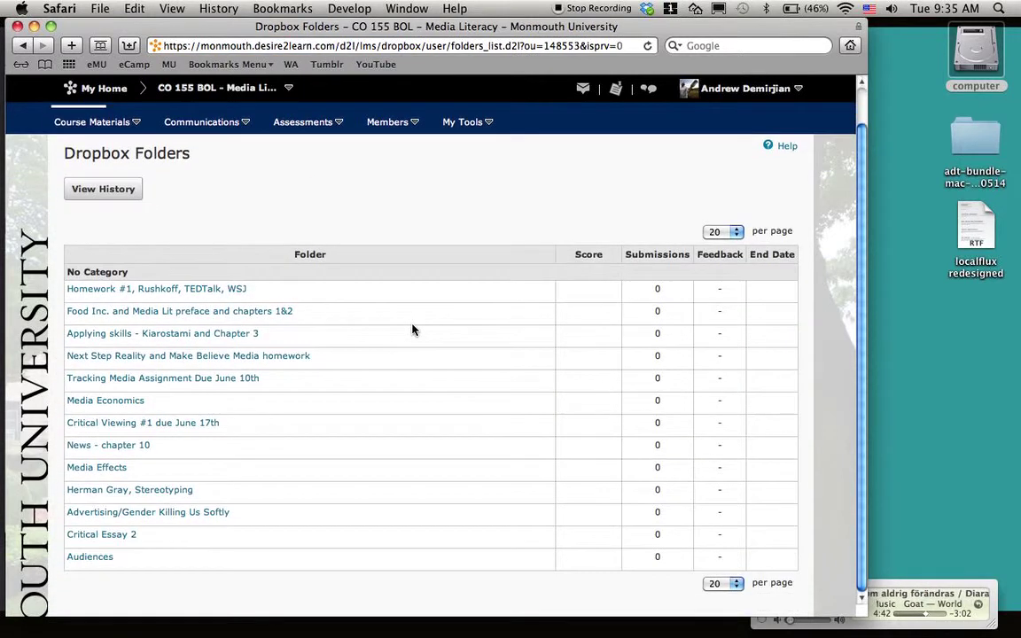
{"action": "left_click", "coordinate": [203, 291]}
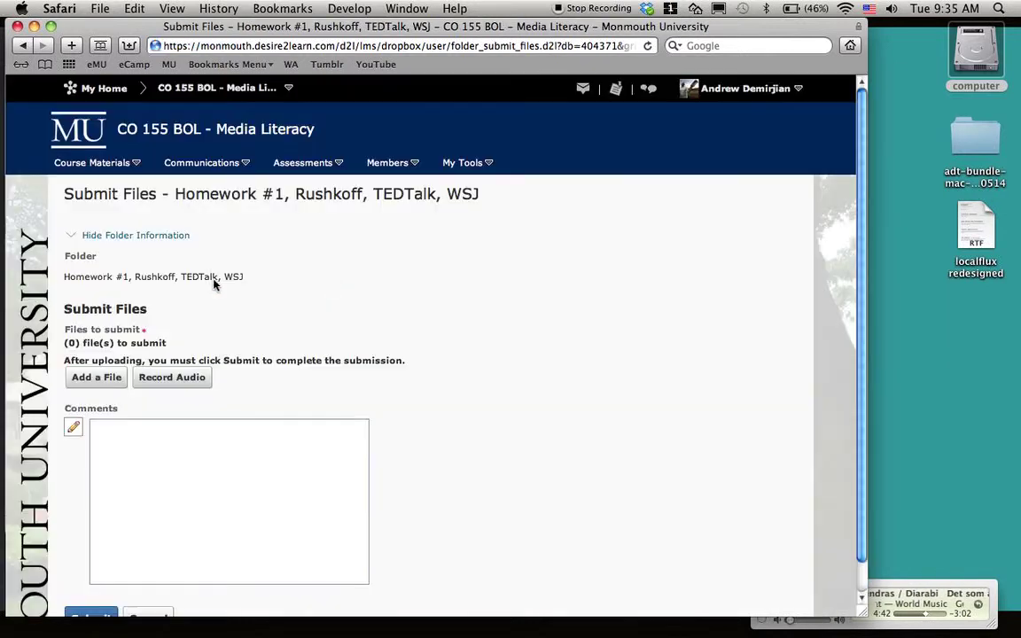
{"action": "scroll", "coordinate": [436, 336], "scroll_direction": "down", "scroll_amount": 1}
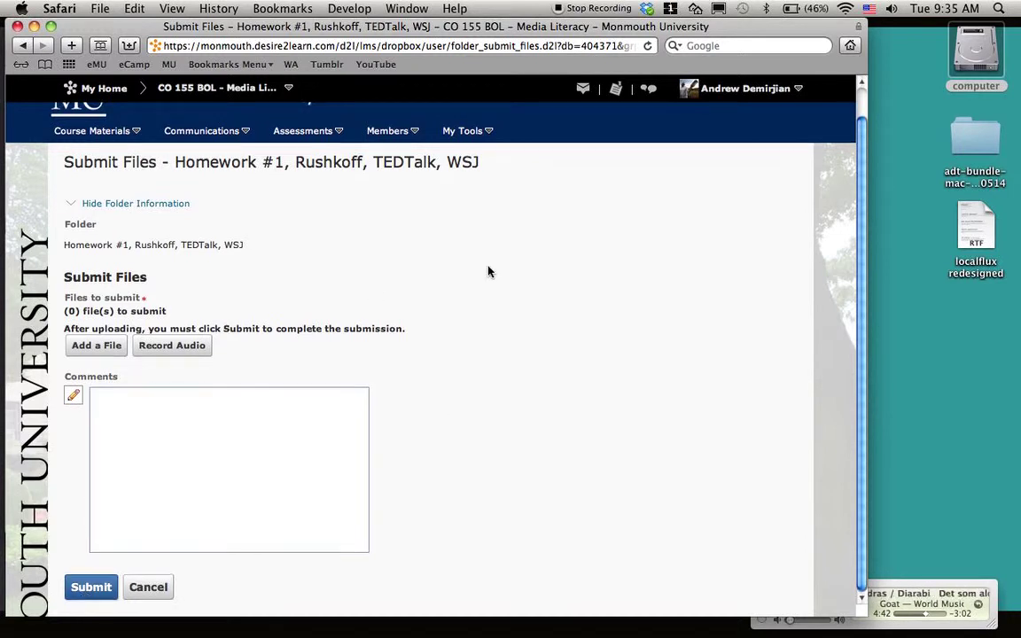
{"action": "scroll", "coordinate": [488, 271], "scroll_direction": "up", "scroll_amount": 1}
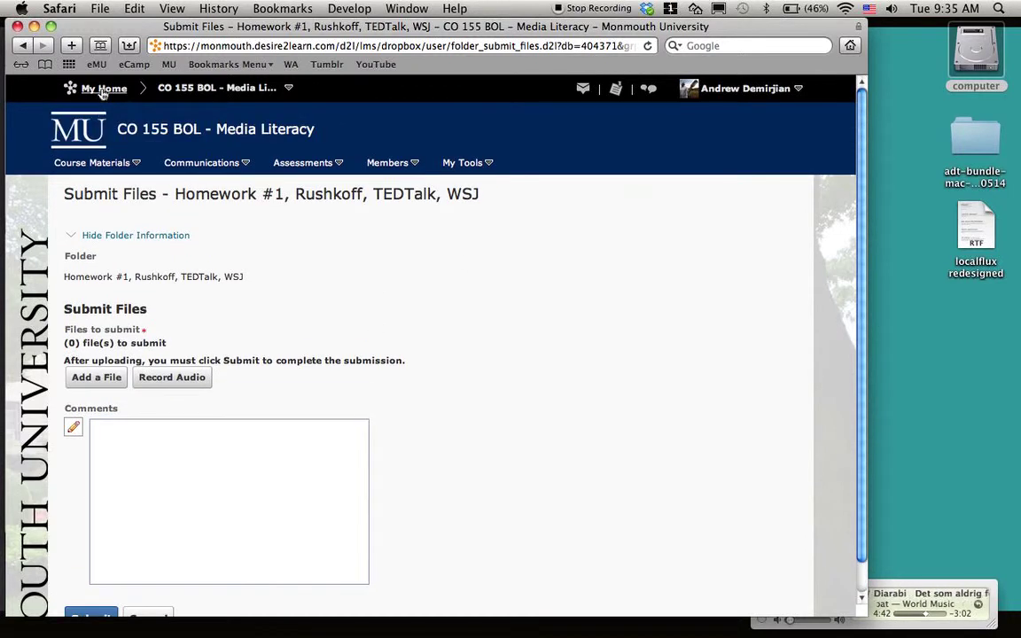
Return to the course homepage and reopen Course Materials > Content.
{"action": "left_click", "coordinate": [204, 89]}
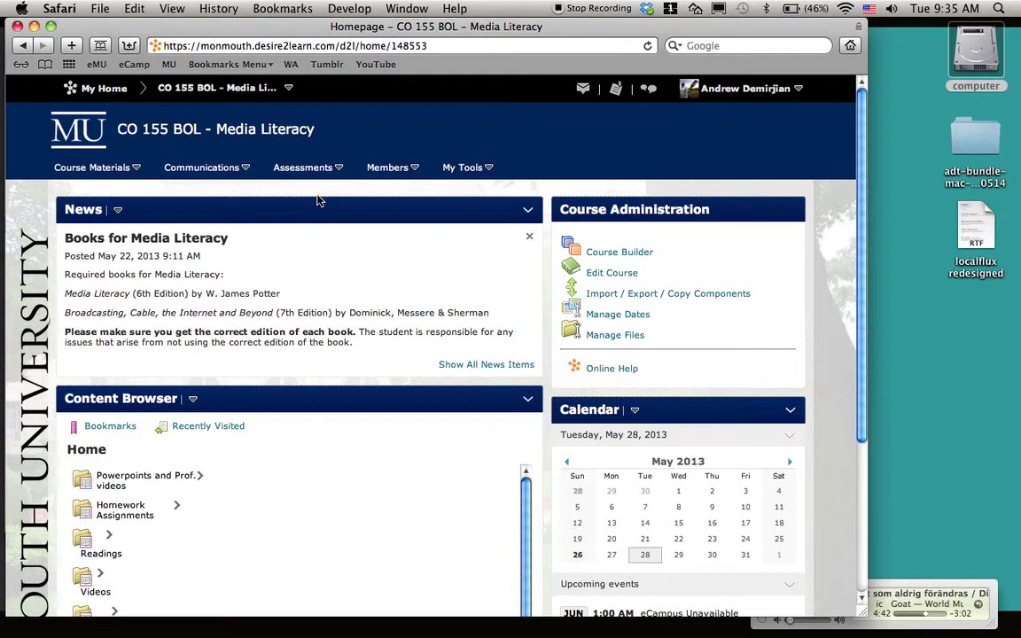
{"action": "left_click", "coordinate": [99, 177]}
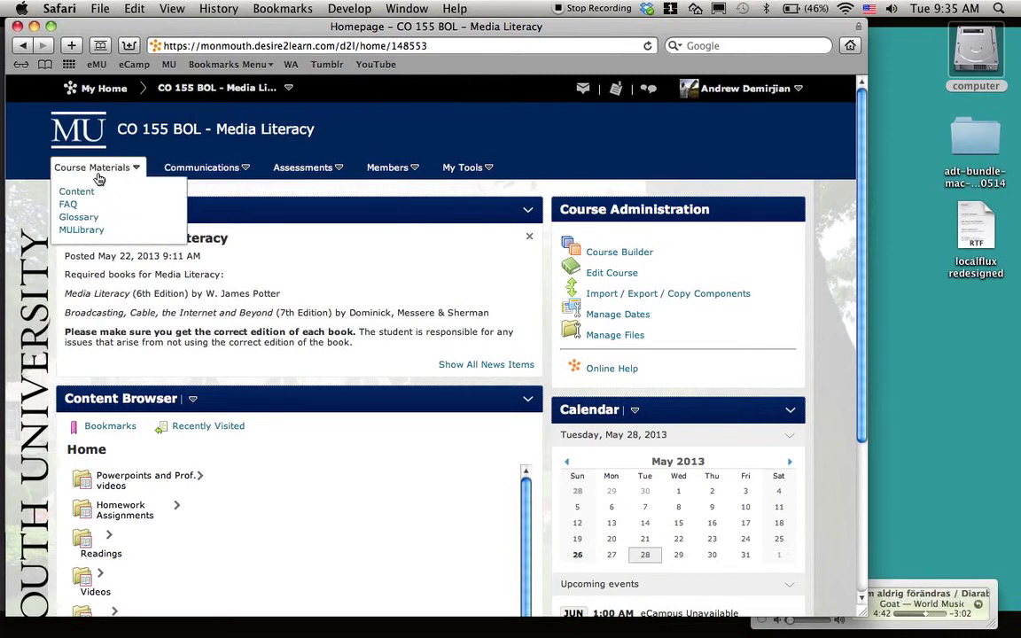
{"action": "left_click", "coordinate": [78, 192]}
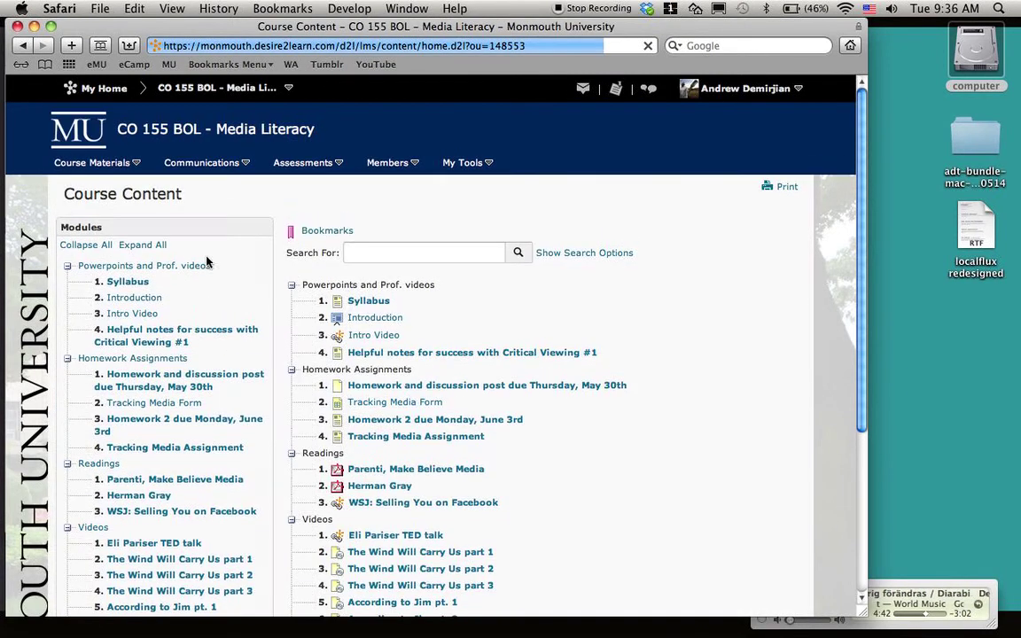